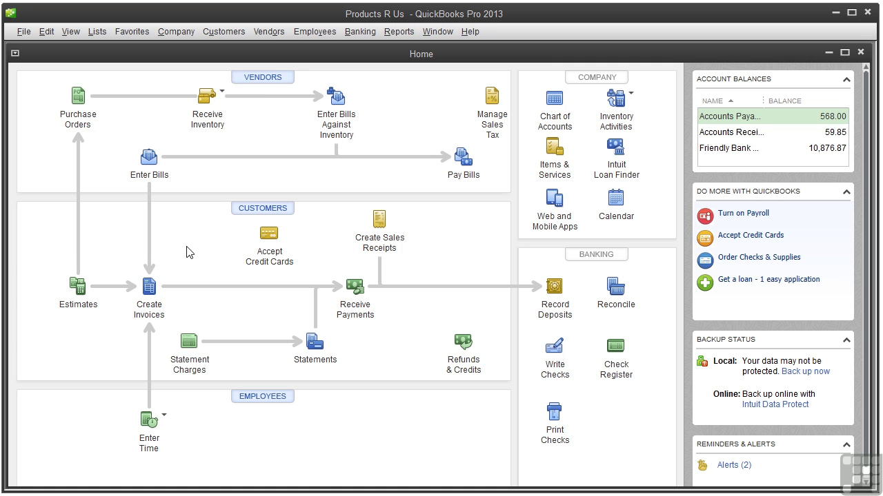
left_click(150, 316)
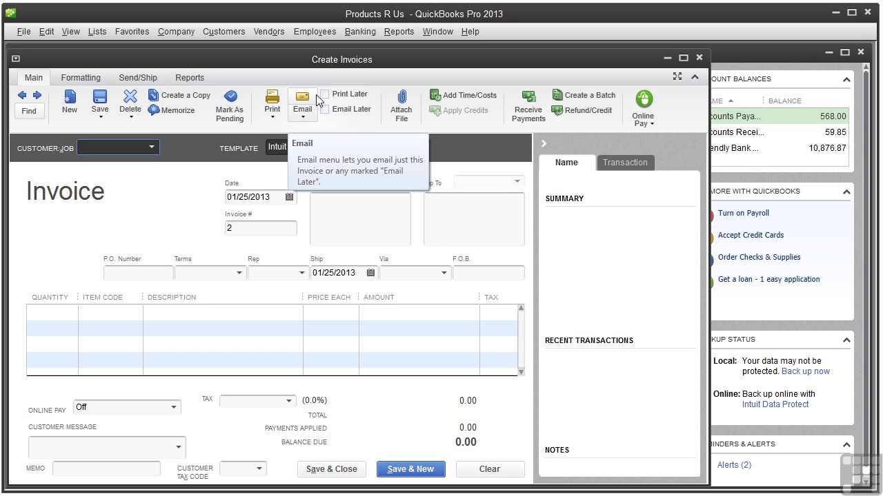
left_click(699, 58)
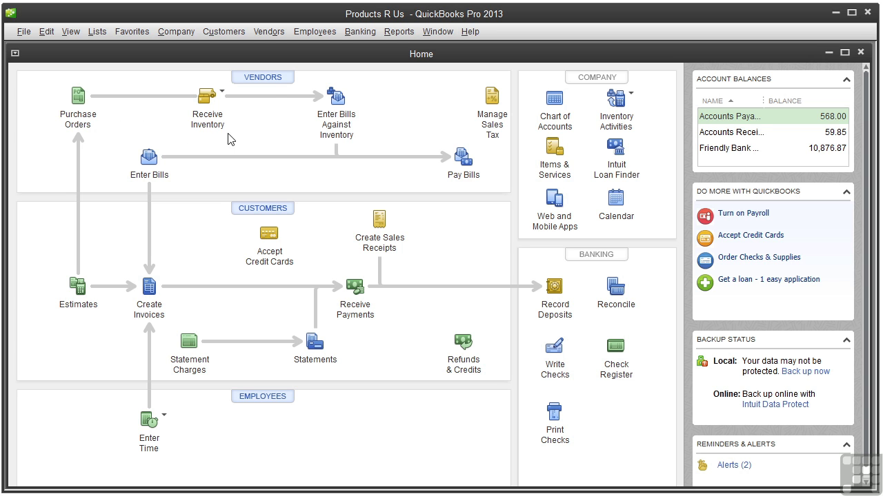
left_click(221, 91)
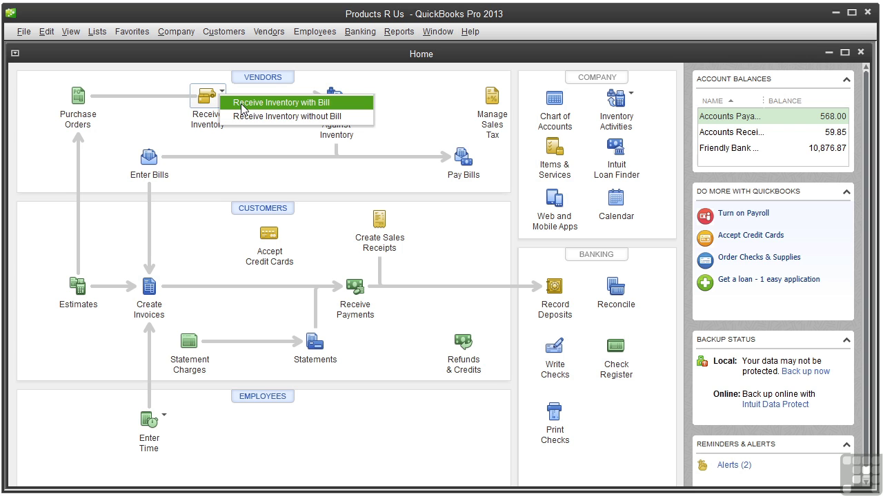
left_click(243, 105)
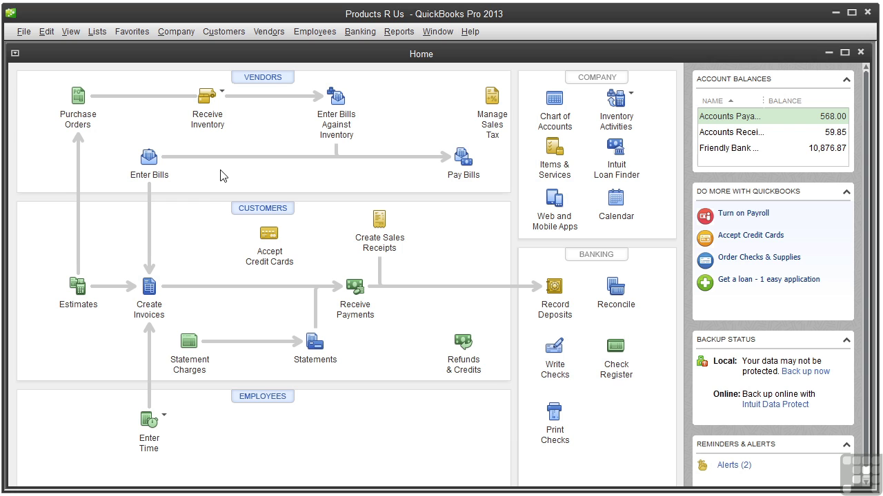
left_click(144, 164)
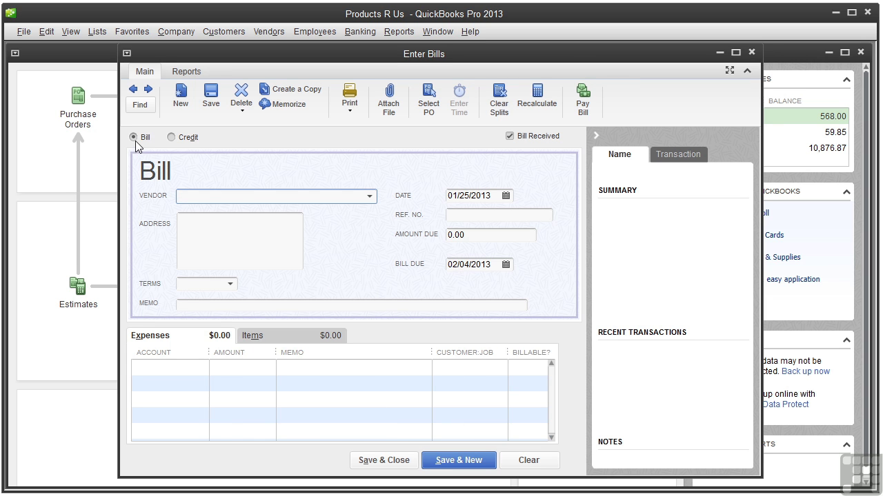
left_click(171, 138)
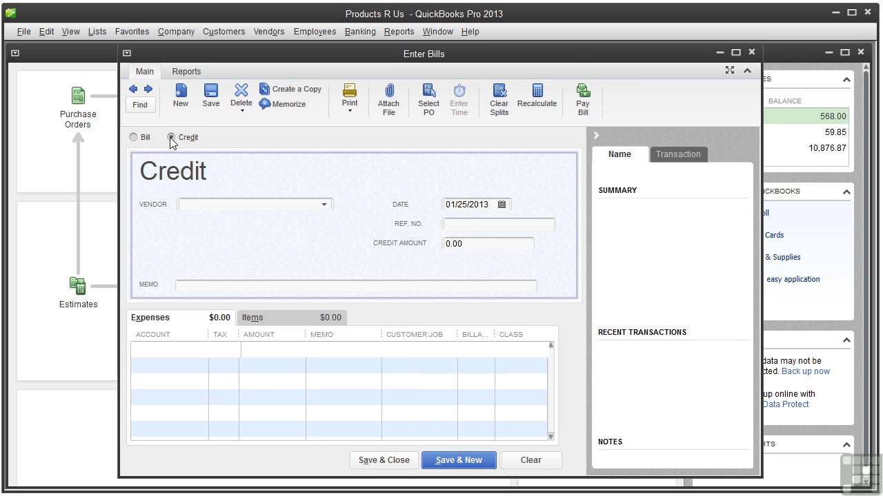
left_click(751, 52)
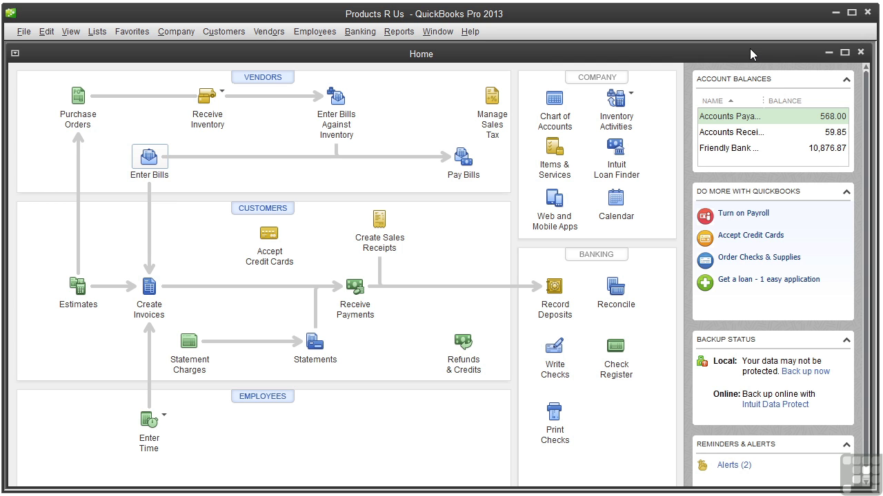
left_click(455, 181)
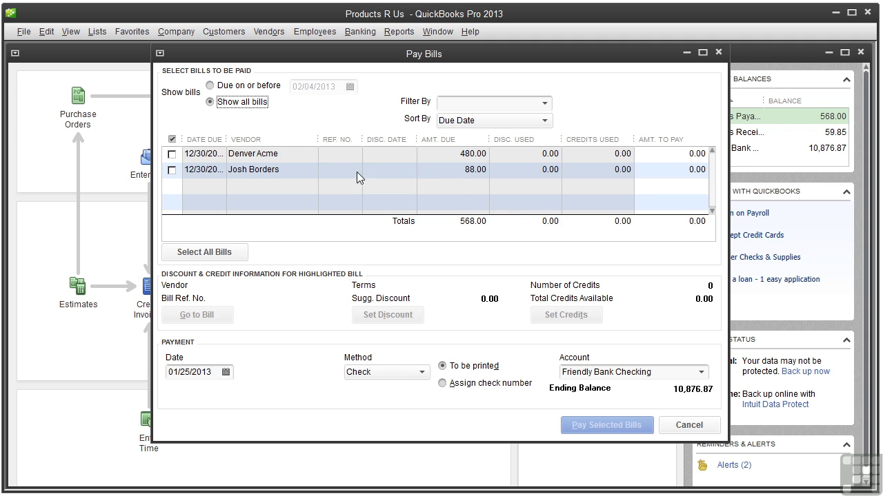
left_click(172, 155)
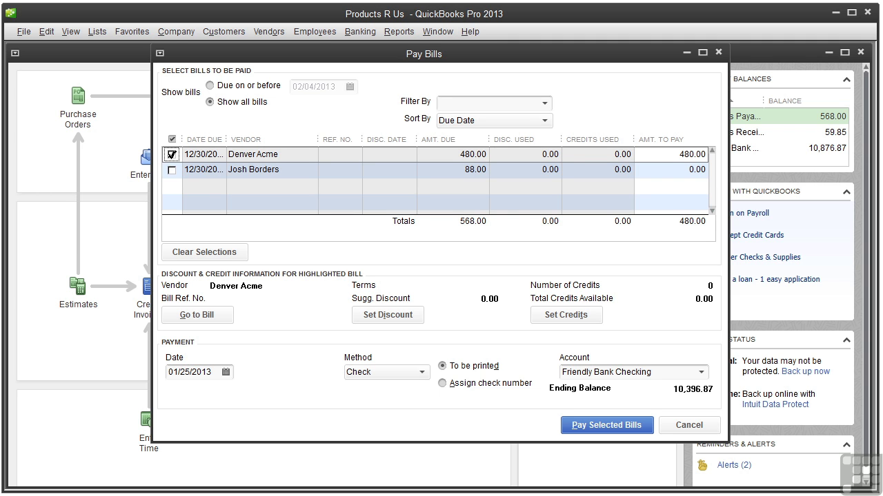
left_click(204, 372)
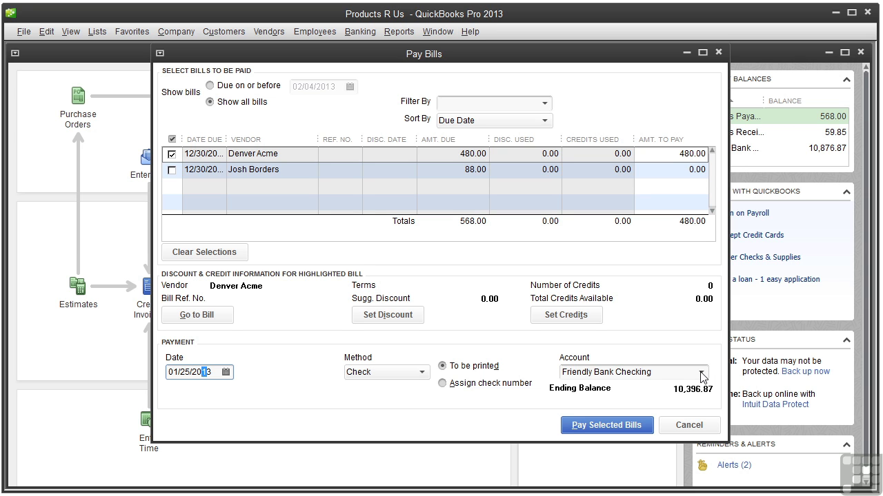
left_click(442, 384)
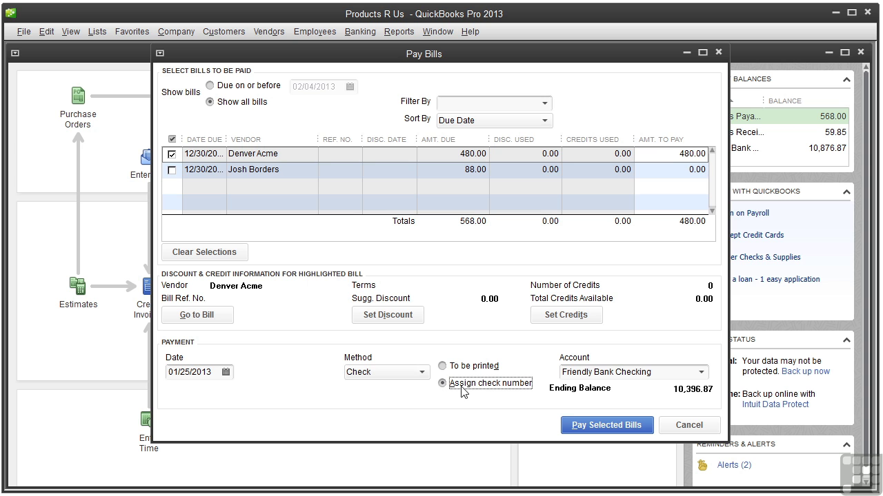
left_click(689, 426)
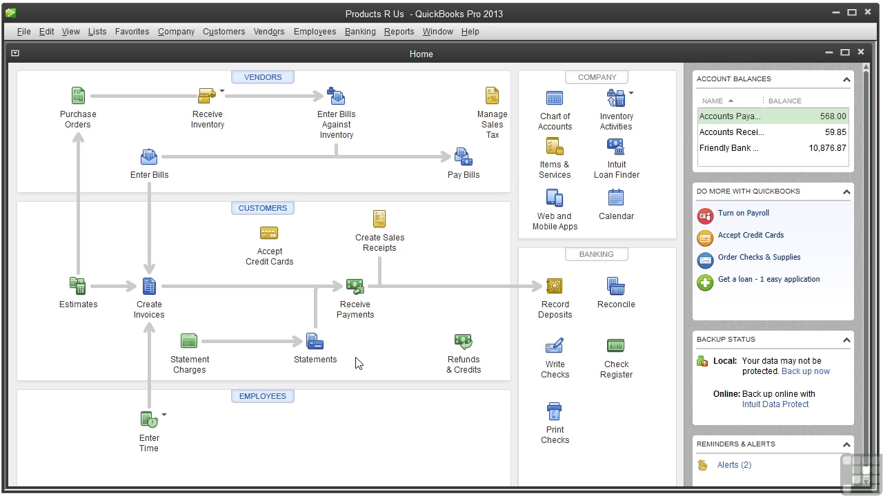
left_click(355, 310)
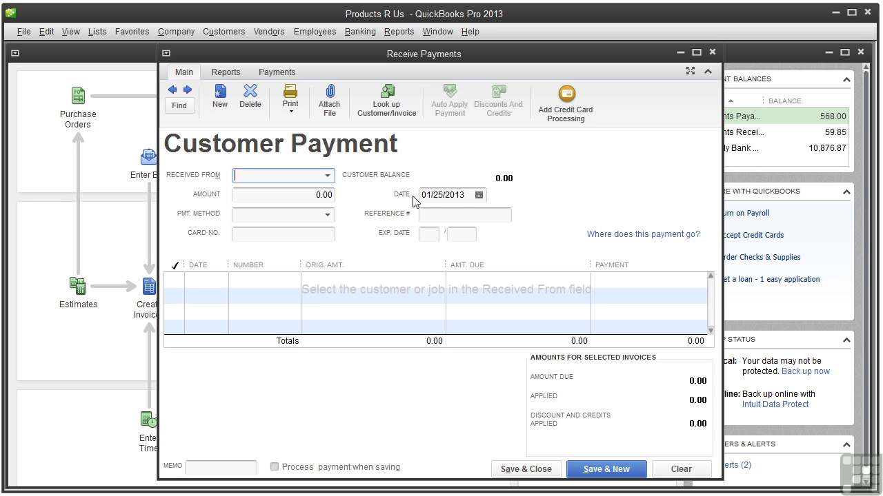
left_click(462, 194)
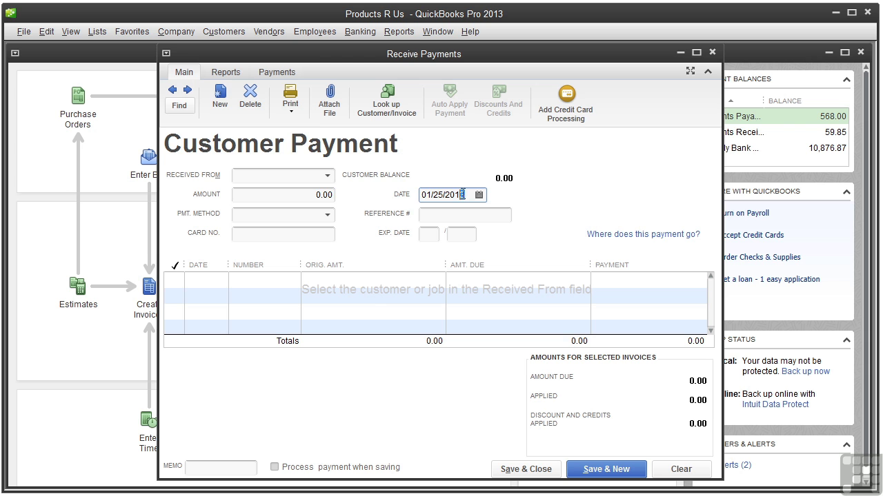
left_click(712, 51)
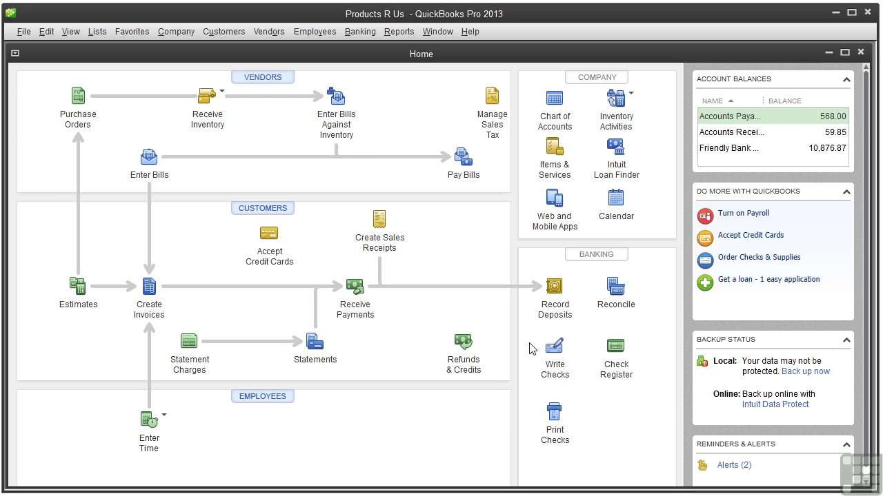
left_click(553, 312)
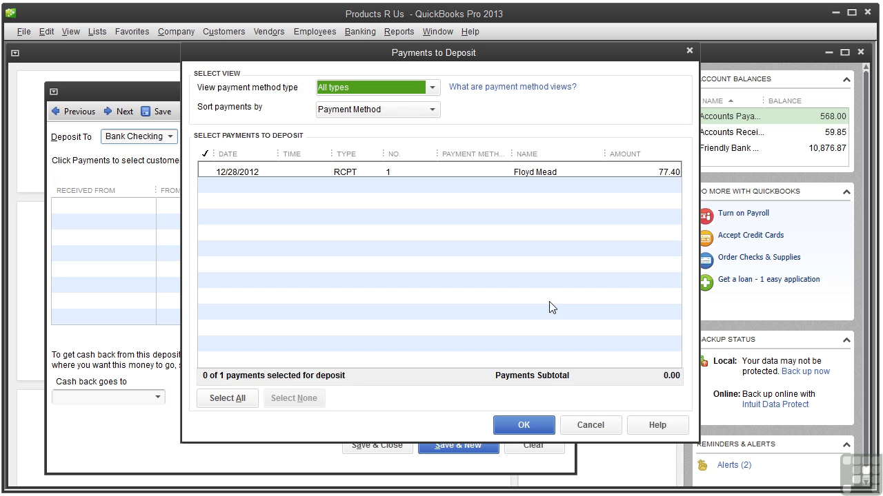
left_click(205, 172)
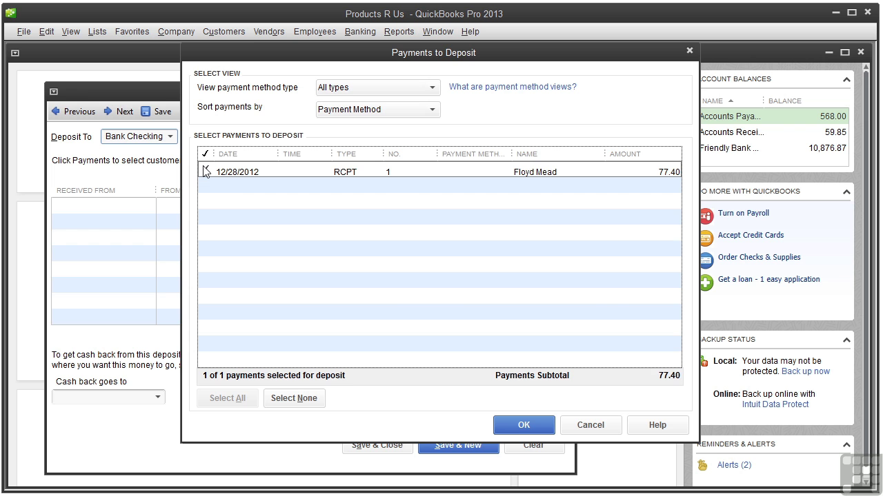
left_click(524, 425)
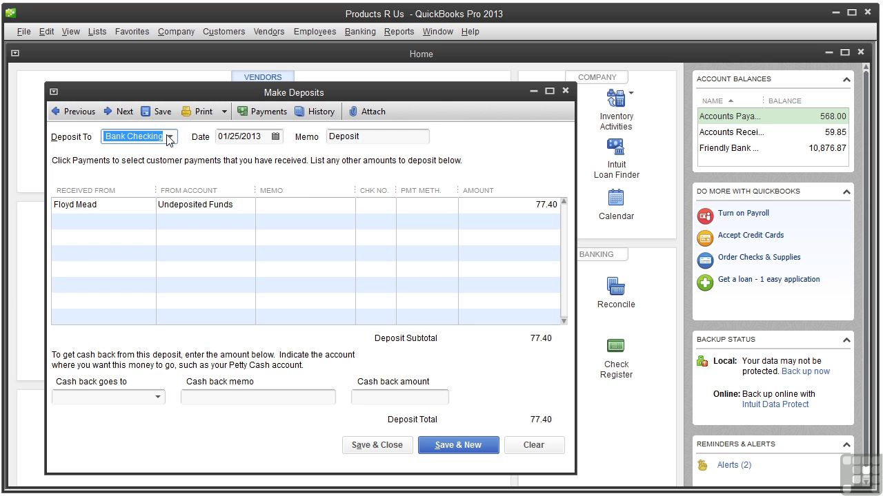
key("Escape")
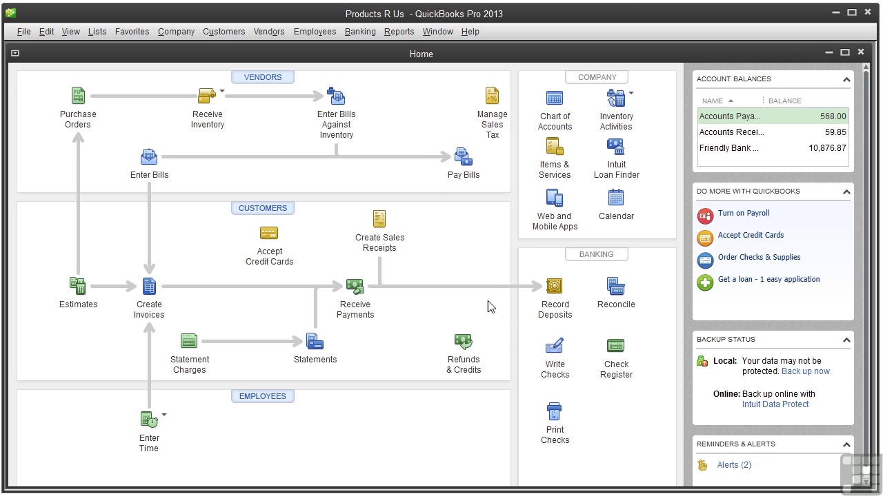
left_click(553, 378)
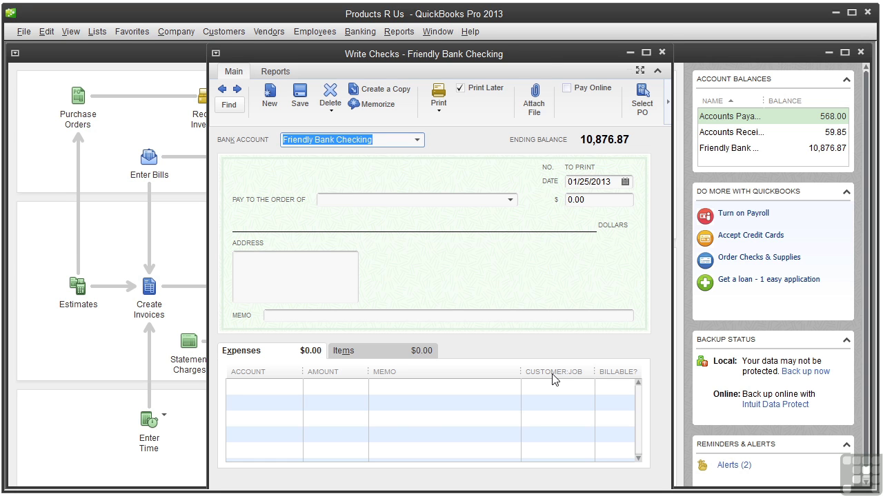
left_click(464, 93)
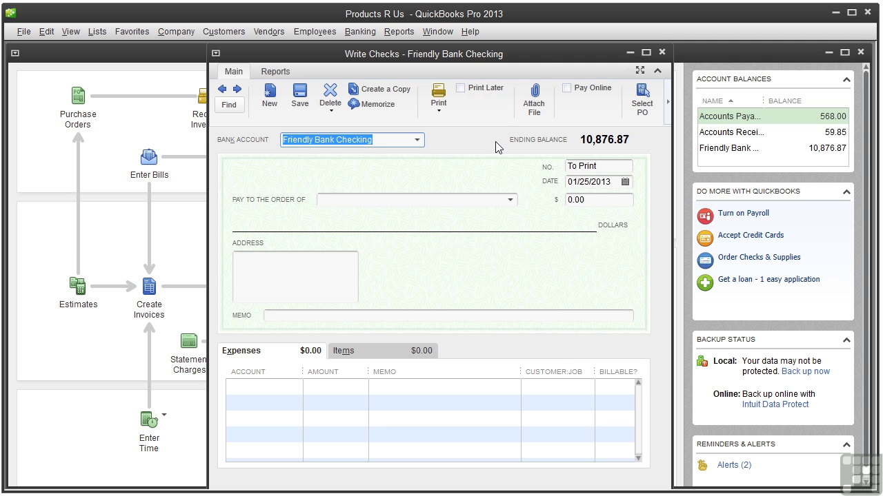
left_click_drag(605, 169, 560, 173)
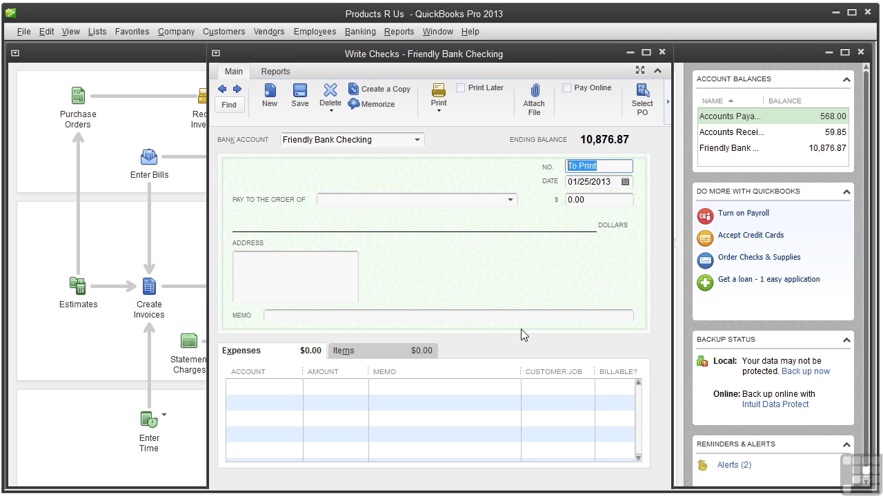
left_click(661, 53)
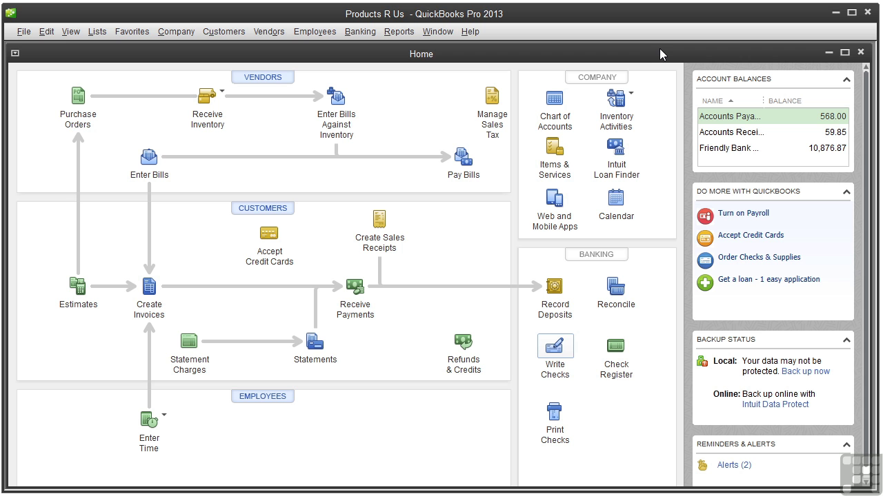
left_click(554, 309)
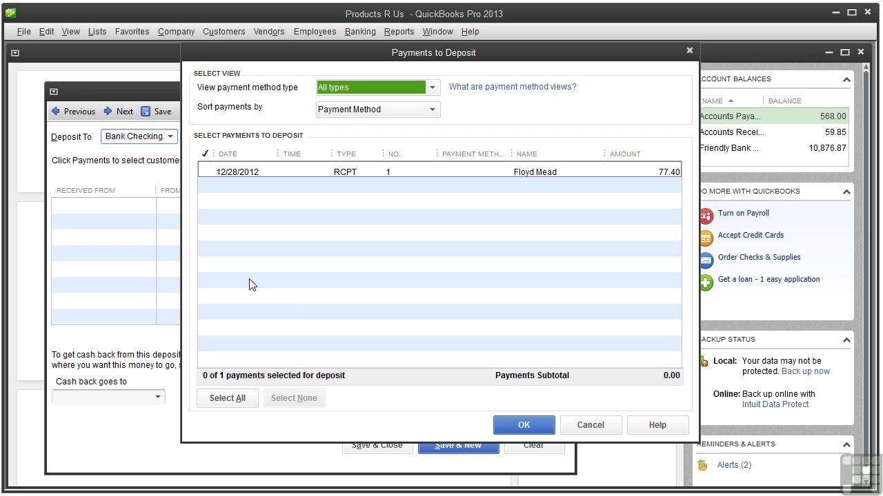
left_click(590, 425)
left_click(148, 209)
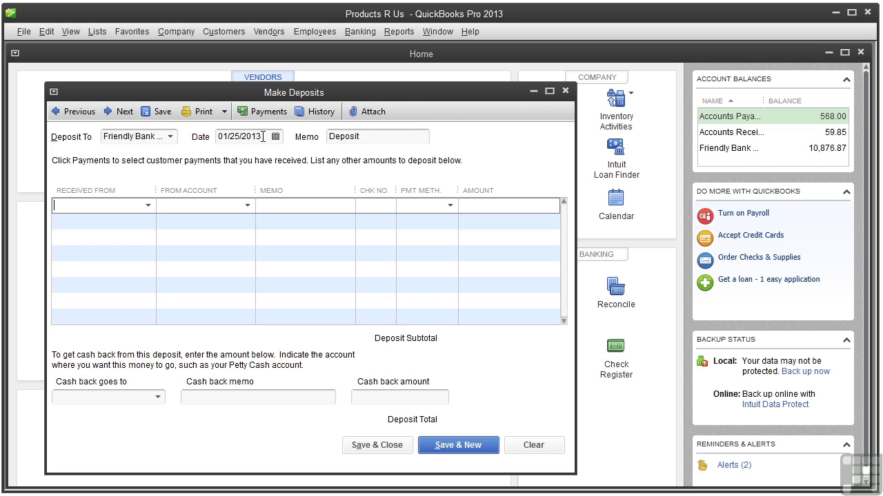
left_click(565, 91)
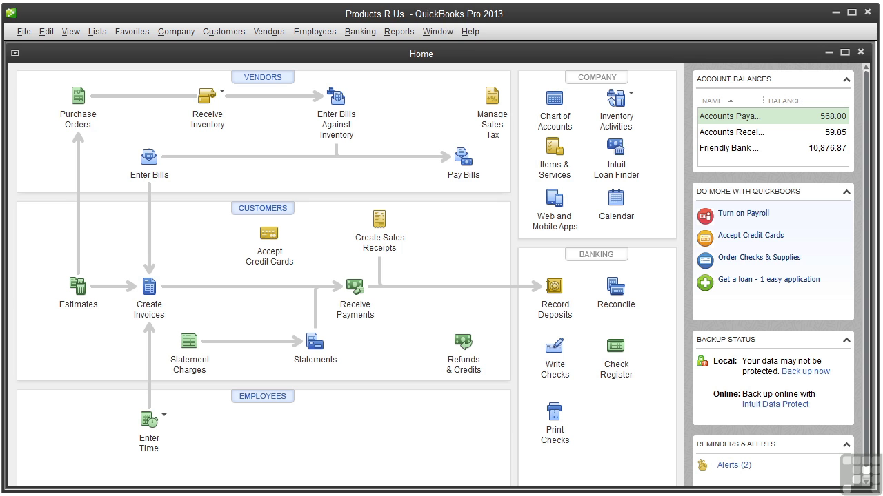
left_click(345, 32)
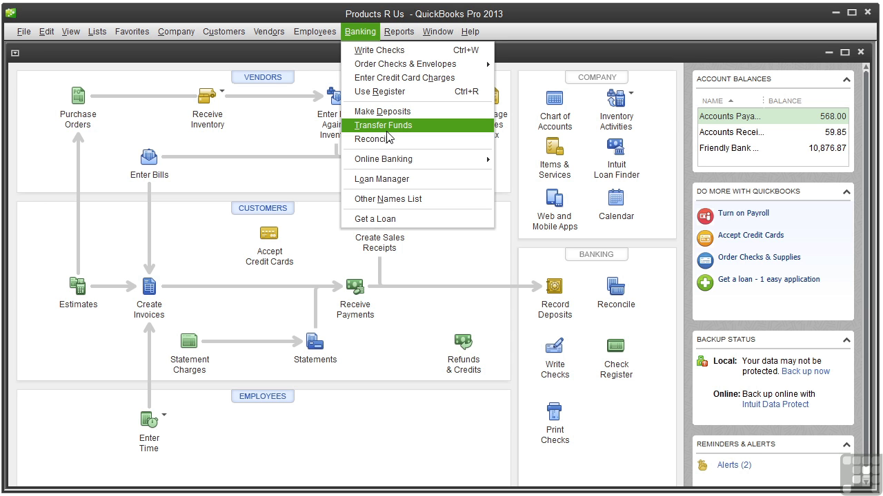
left_click(290, 136)
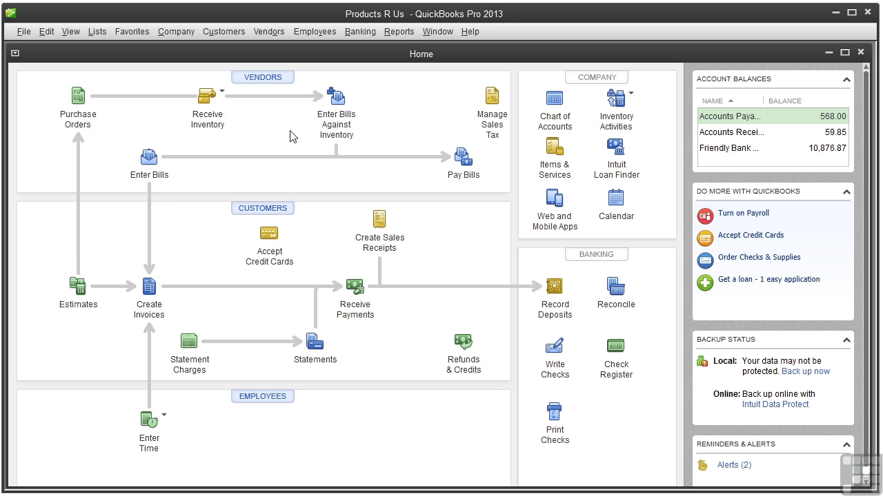
left_click(395, 31)
mouse_move(455, 125)
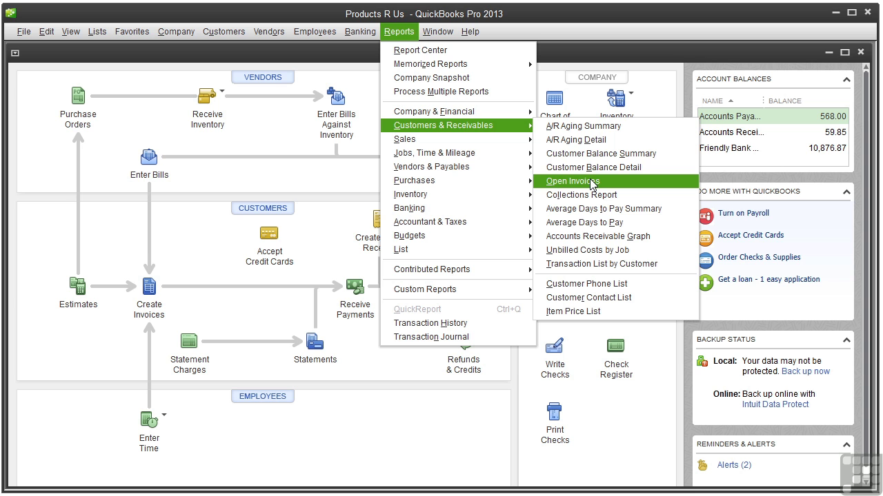
mouse_move(441, 166)
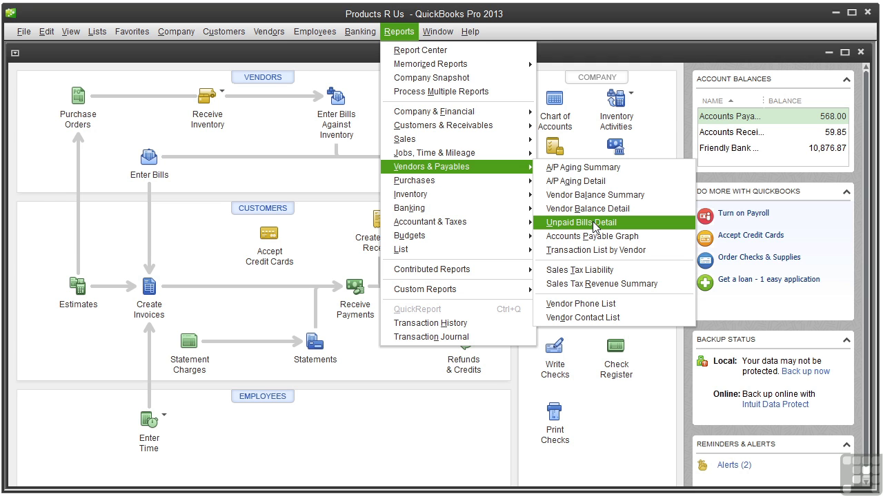
left_click(593, 223)
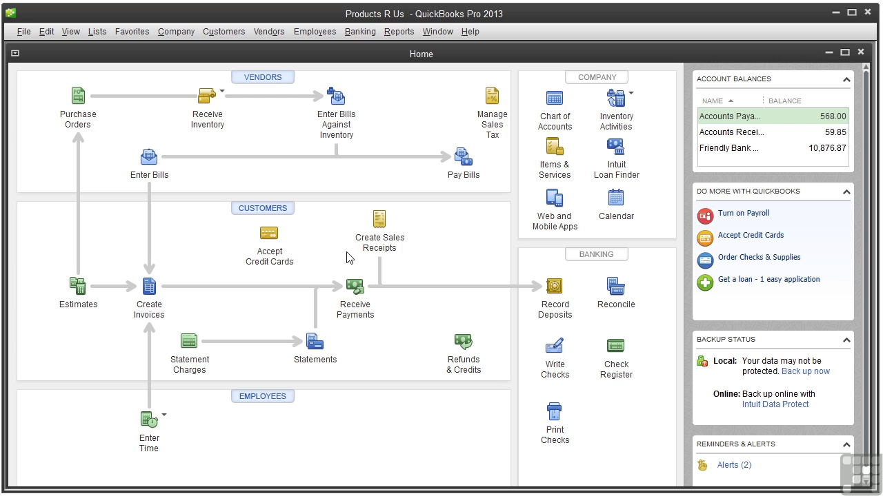